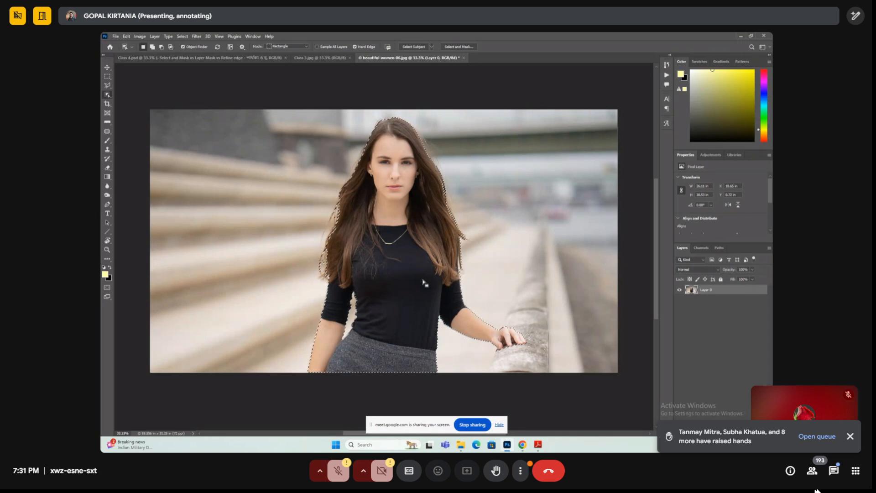
Step: Try deleting the background around the woman by inverting the subject selection, undo the deletion and invert the selection back
key(ctrl+shift+i)
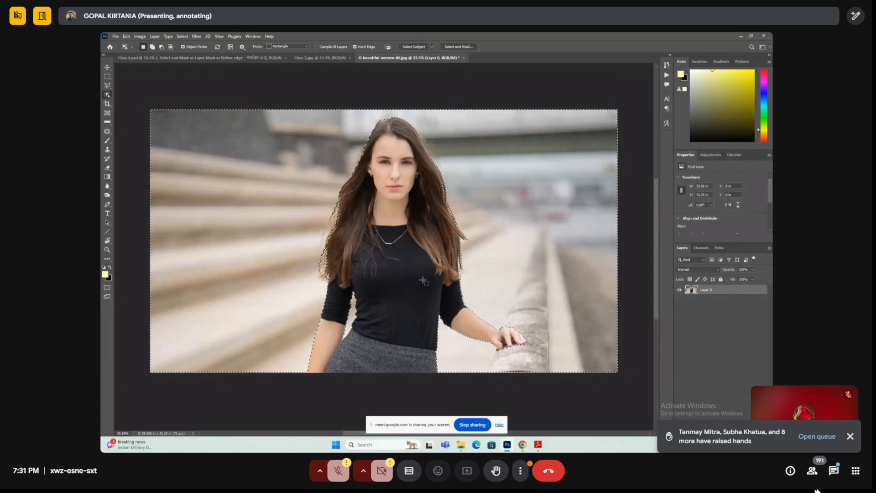
key(Delete)
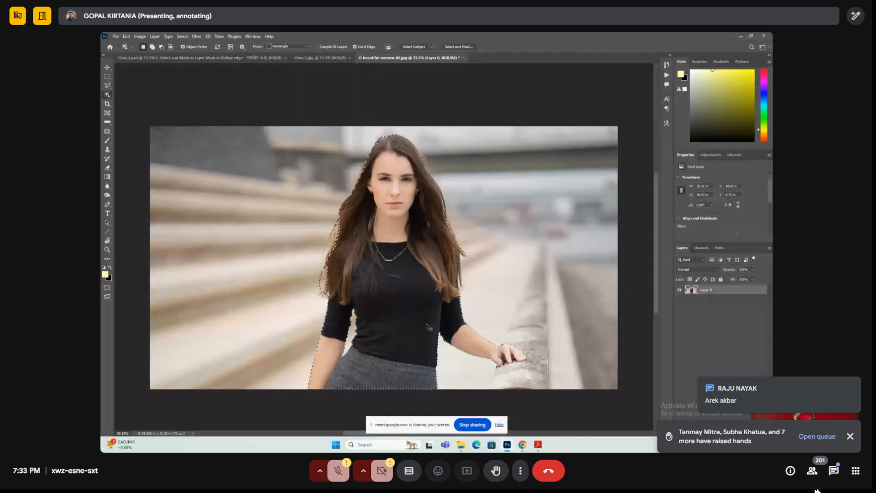
key(ctrl+shift+i)
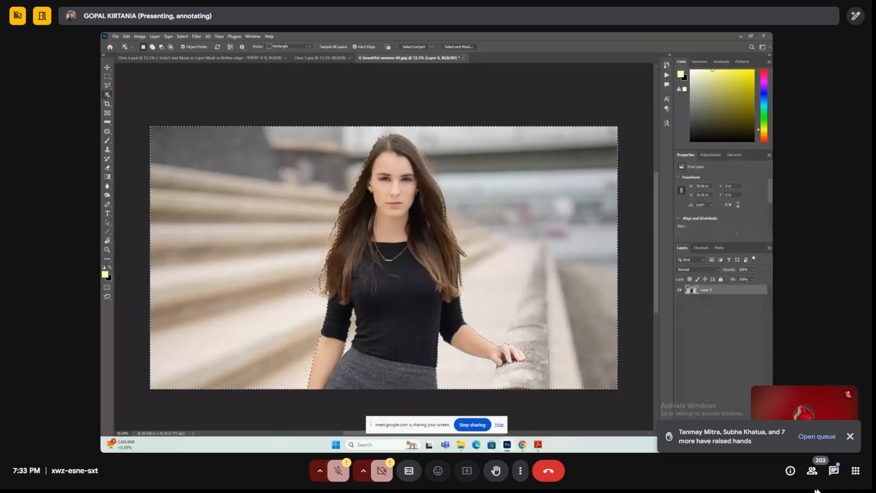
key(Delete)
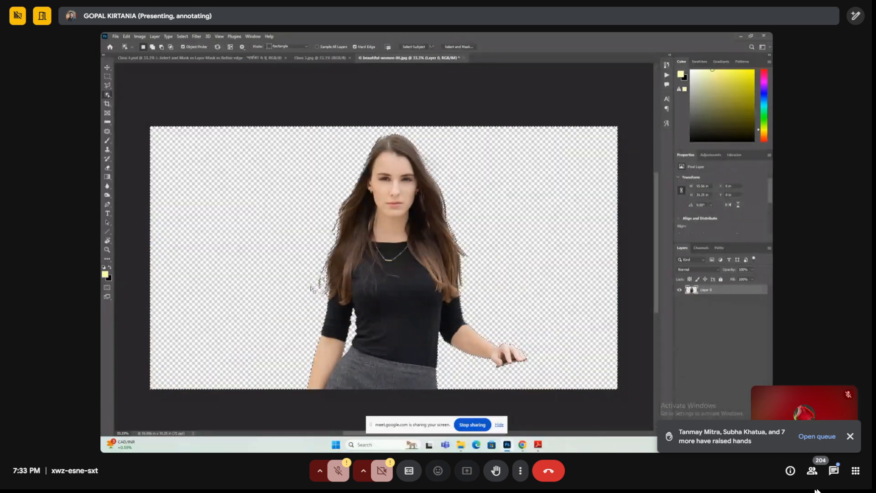
key(ctrl+z)
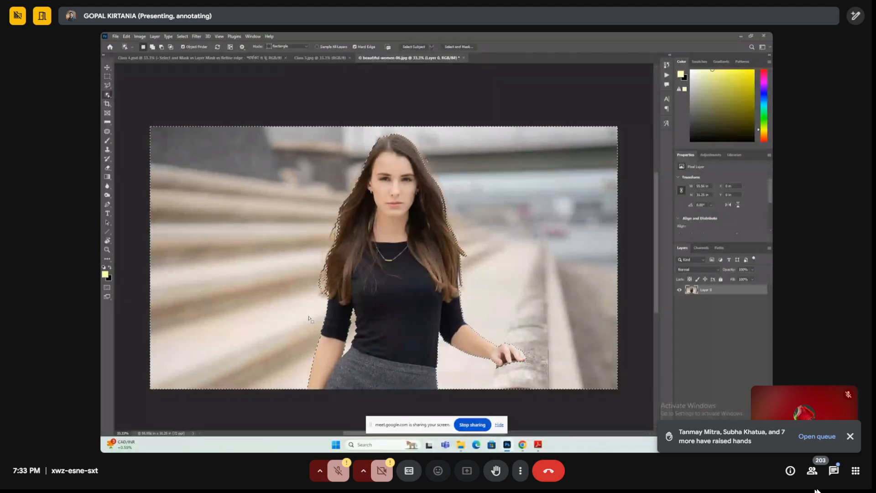
key(ctrl+shift+i)
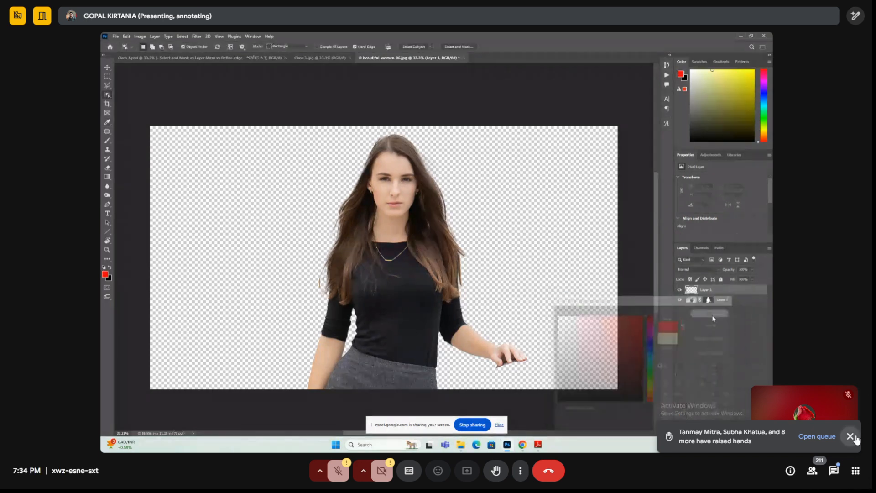
Step: Dismiss the raised-hands notification in the meeting
click(855, 438)
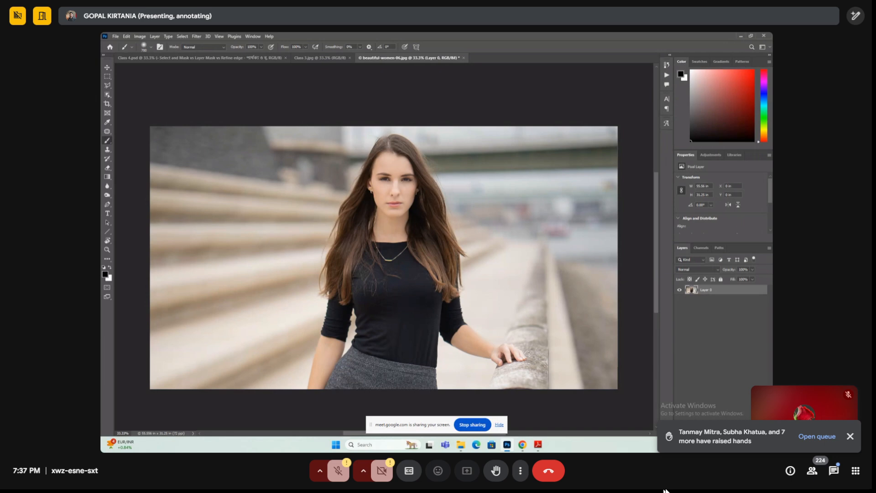
click(851, 435)
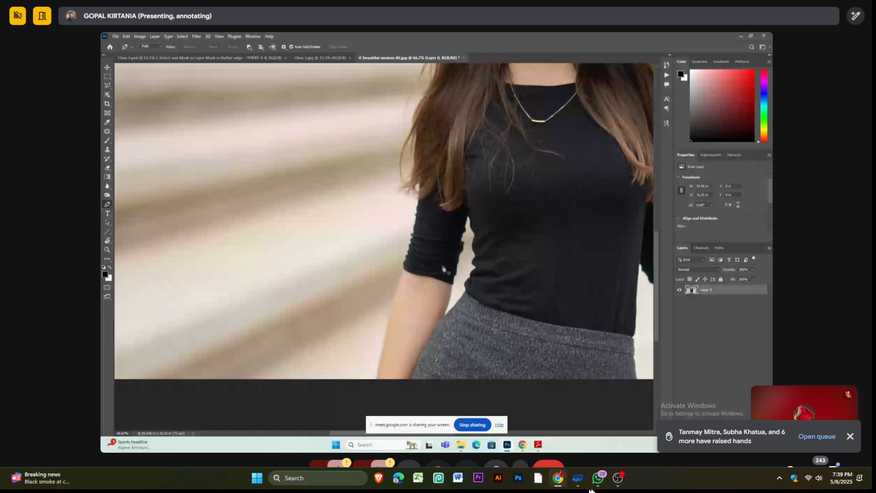
Step: Leave full screen, switch to the Tenda router login page and sign in with the saved login password
key(Escape)
click(272, 15)
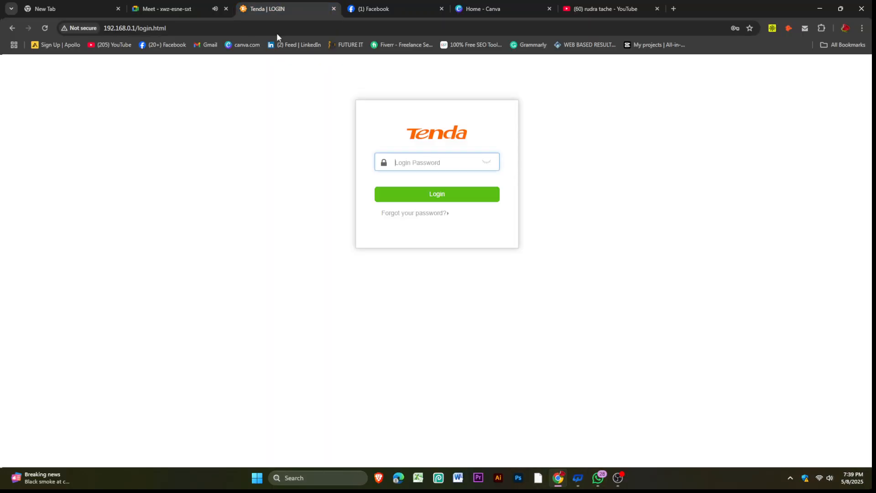
click(429, 162)
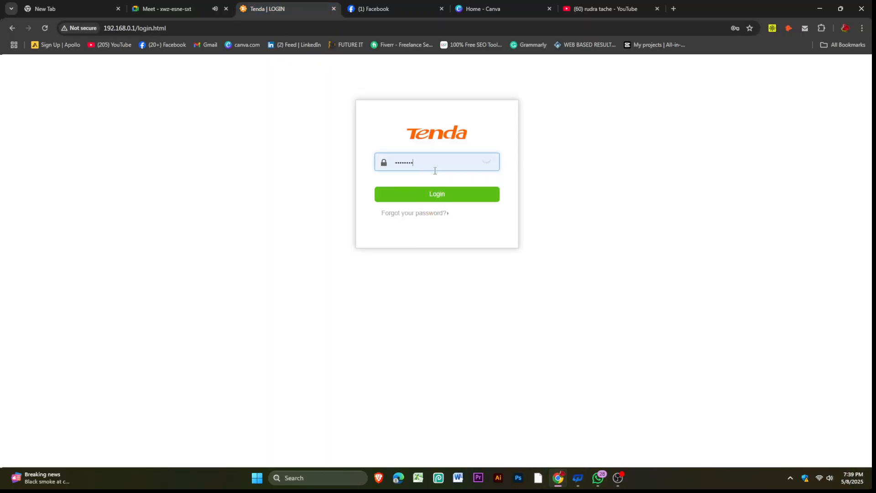
click(432, 194)
Step: Check the progress of the router login, briefly reveal and hide the entered password, and return to the Meet call
click(170, 9)
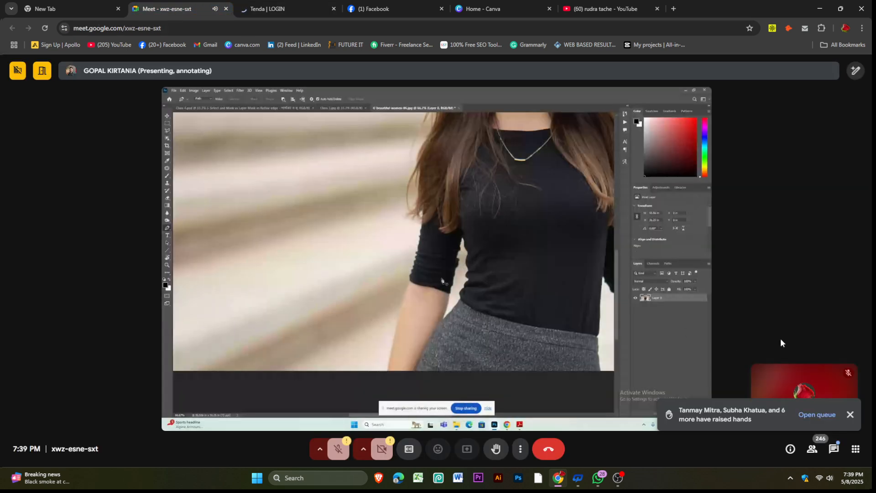
click(272, 10)
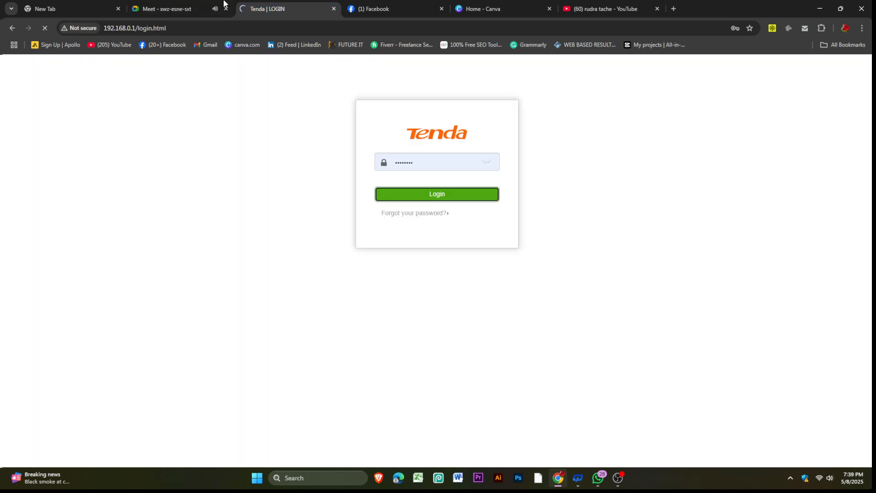
click(153, 8)
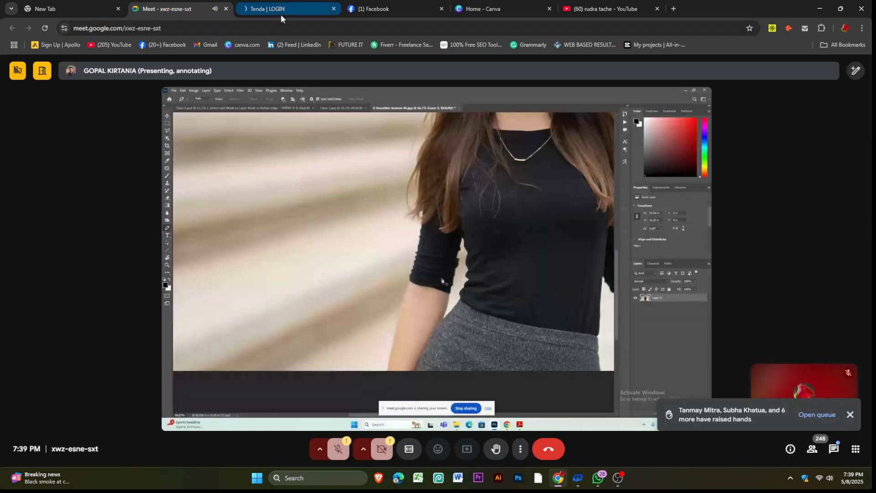
click(280, 12)
click(484, 164)
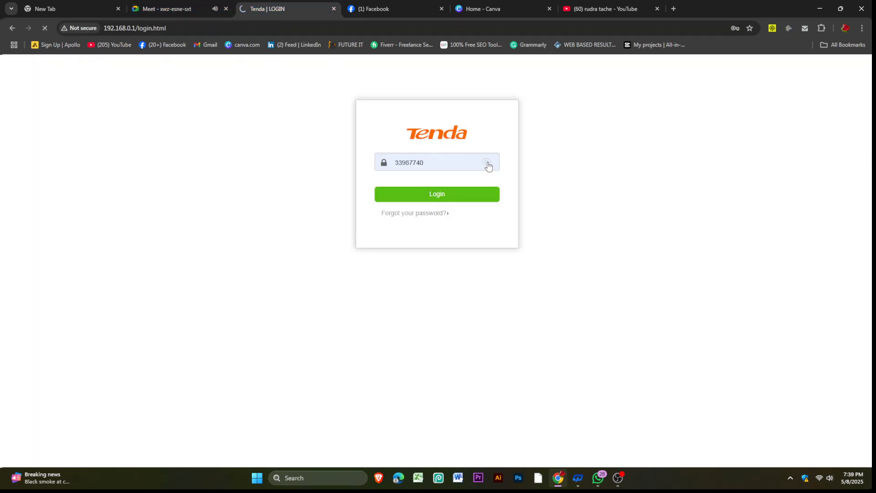
click(484, 165)
click(200, 11)
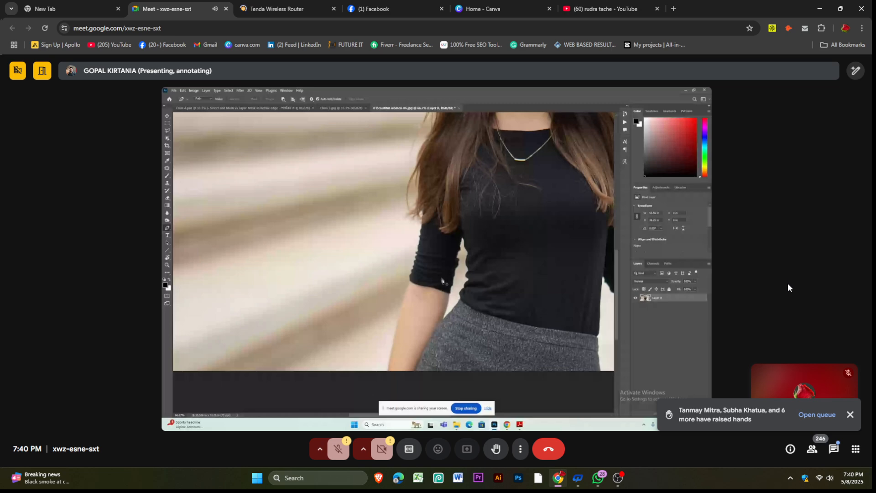
Step: Check whether the Tenda router's status page has loaded, and return to the Meet call in full screen
click(273, 9)
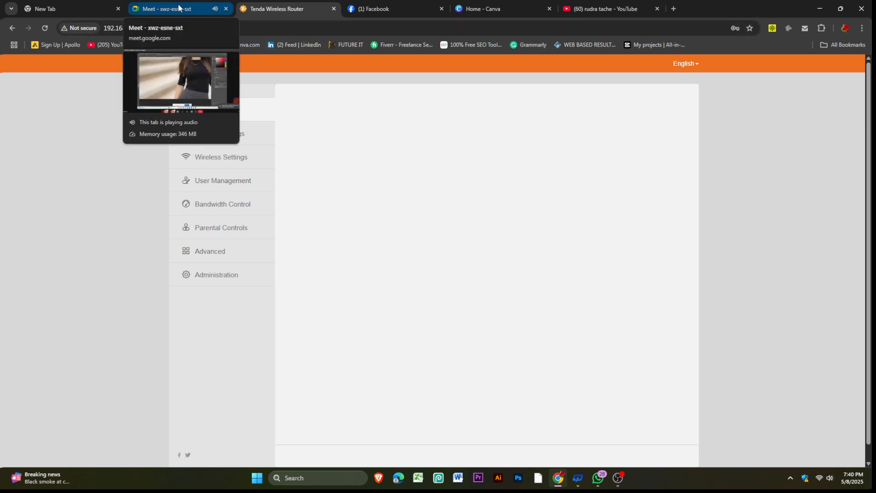
click(183, 9)
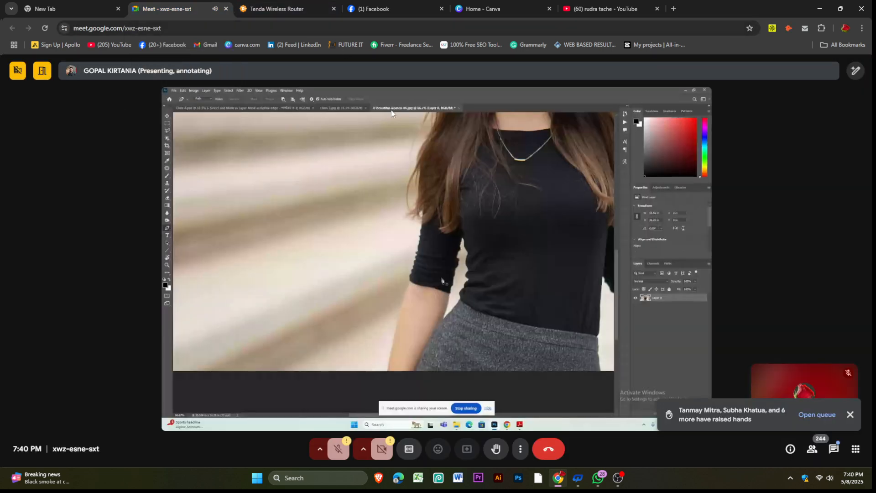
click(279, 7)
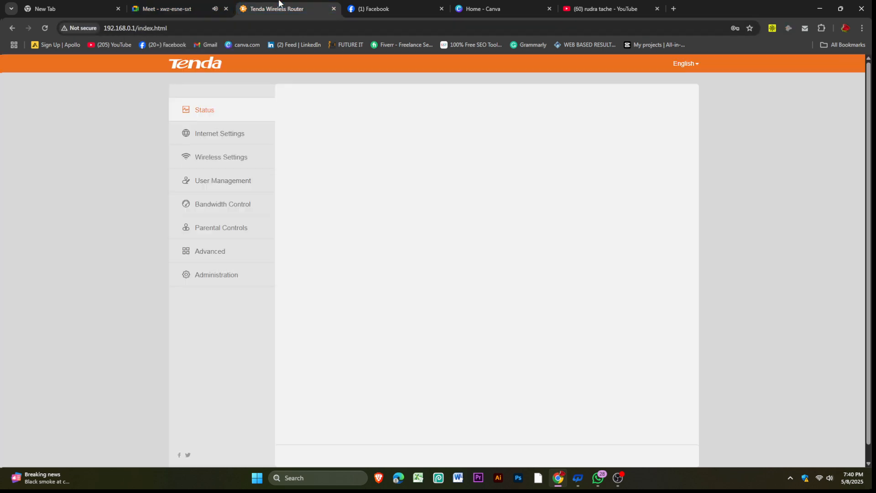
click(189, 4)
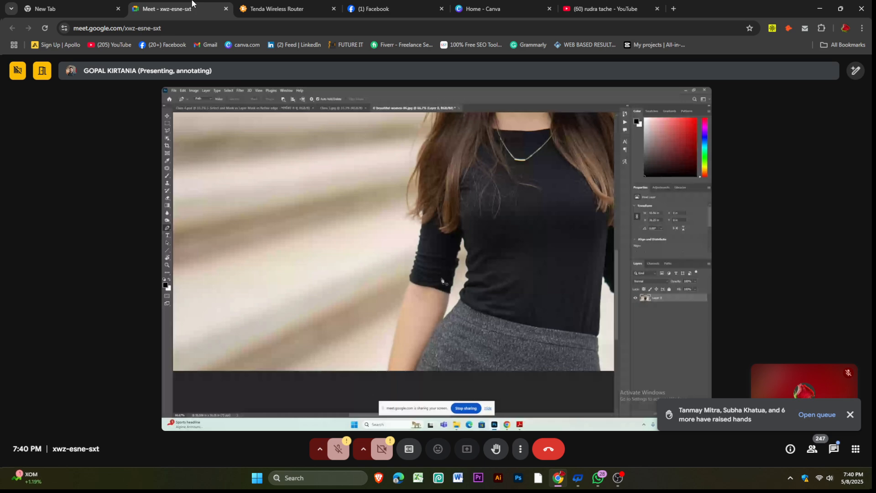
click(259, 7)
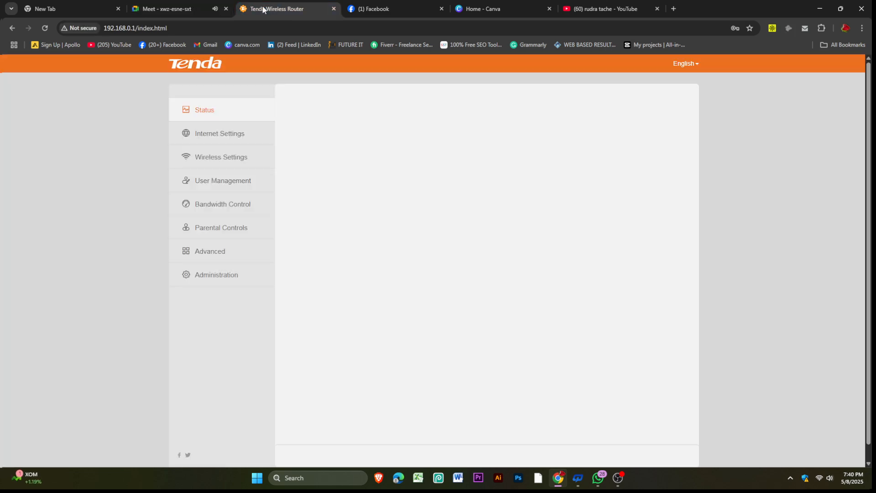
click(176, 5)
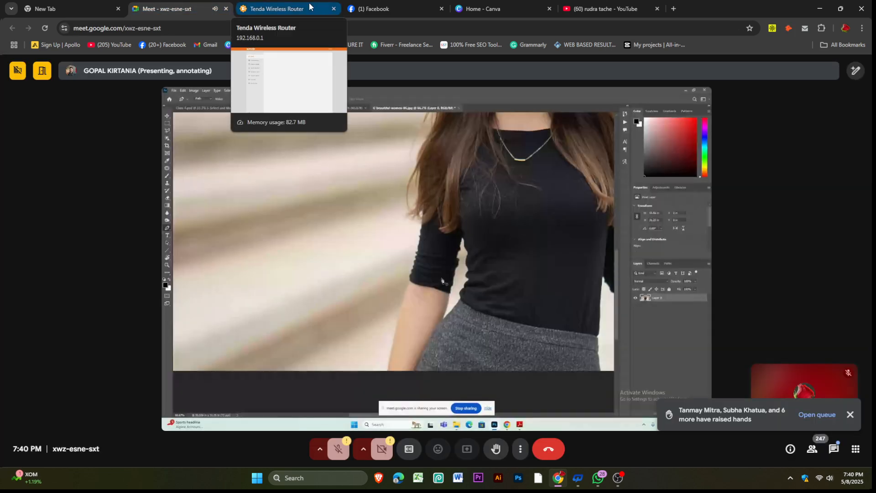
click(278, 9)
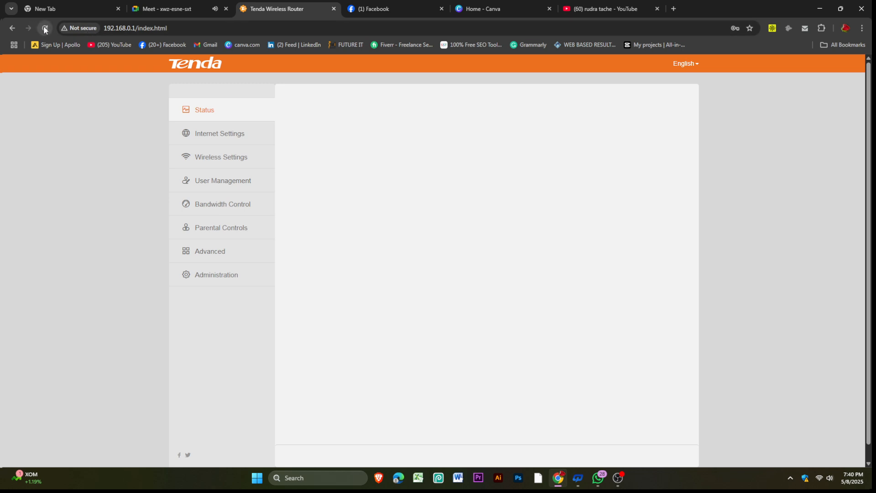
click(196, 8)
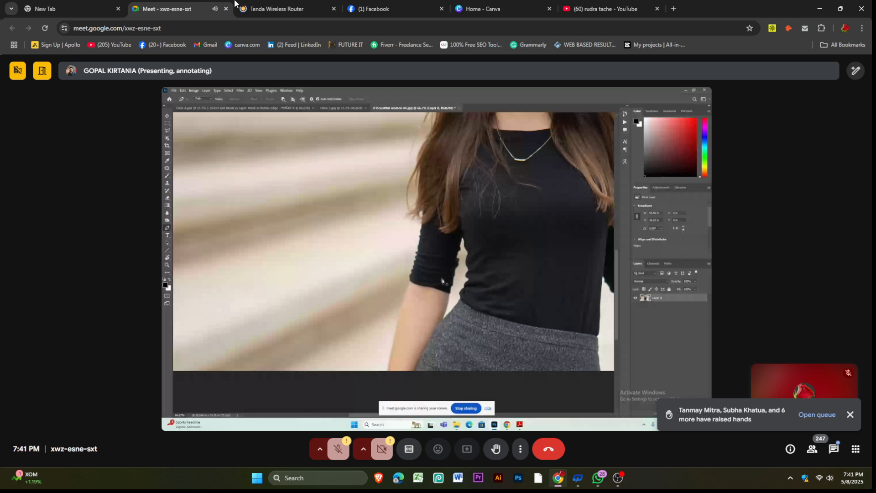
click(269, 9)
click(171, 5)
key(ctrl+Tab)
click(192, 6)
key(F11)
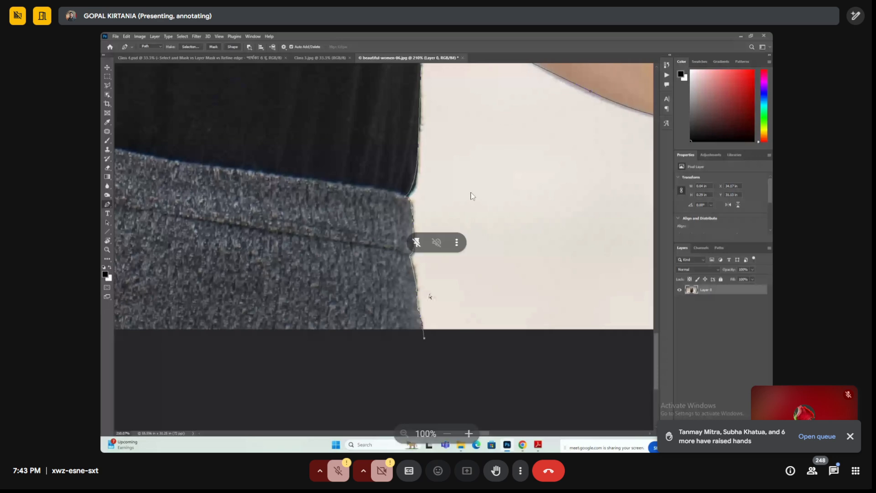
key(Escape)
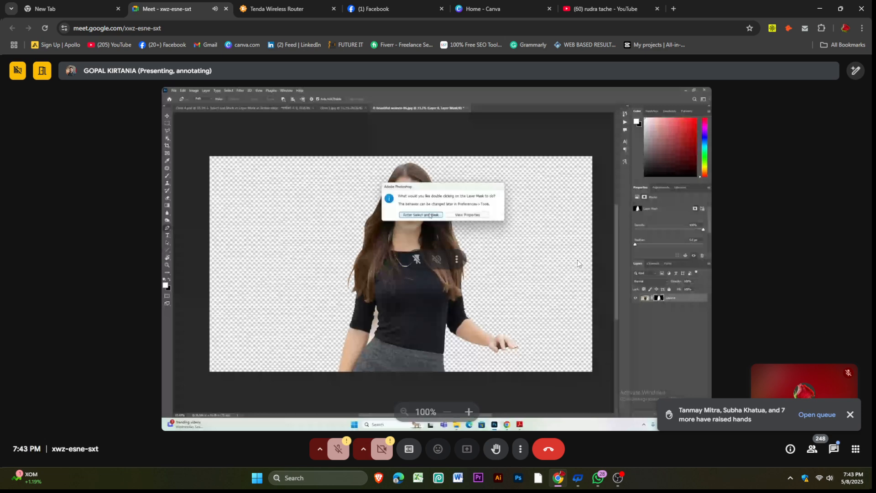
key(F11)
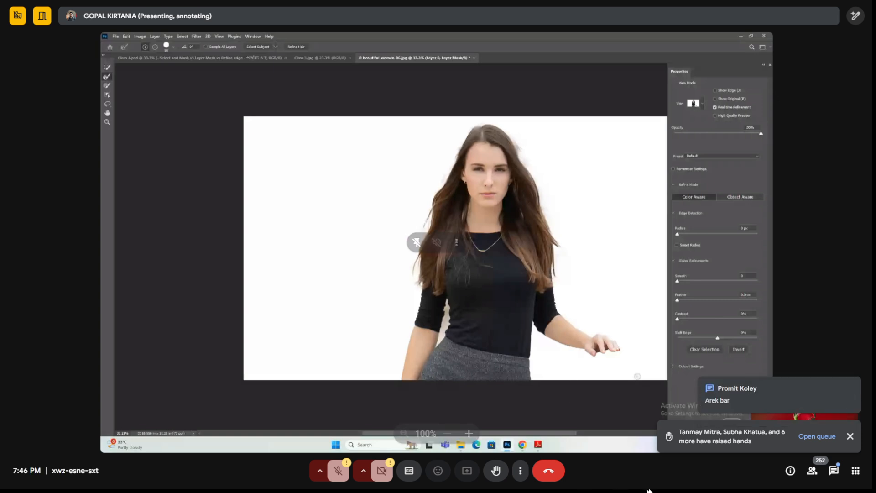
Step: Reload the Tenda router's status page and open its online devices
key(F11)
click(238, 12)
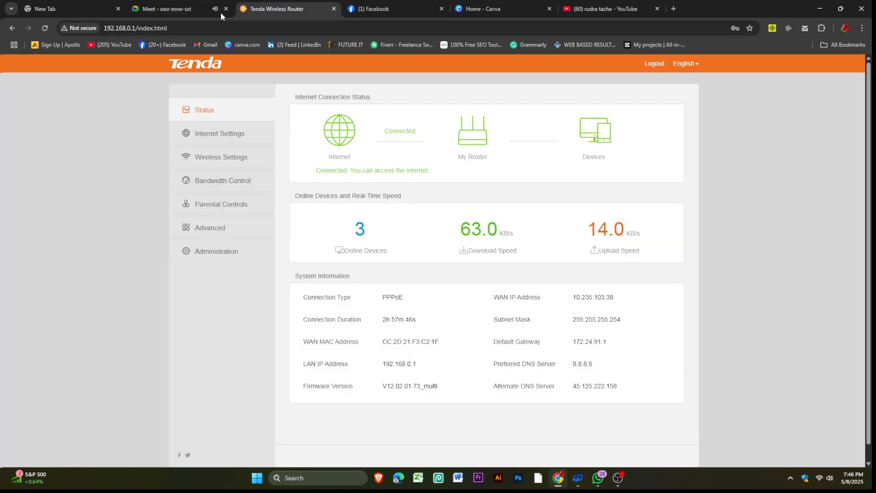
click(46, 27)
click(191, 13)
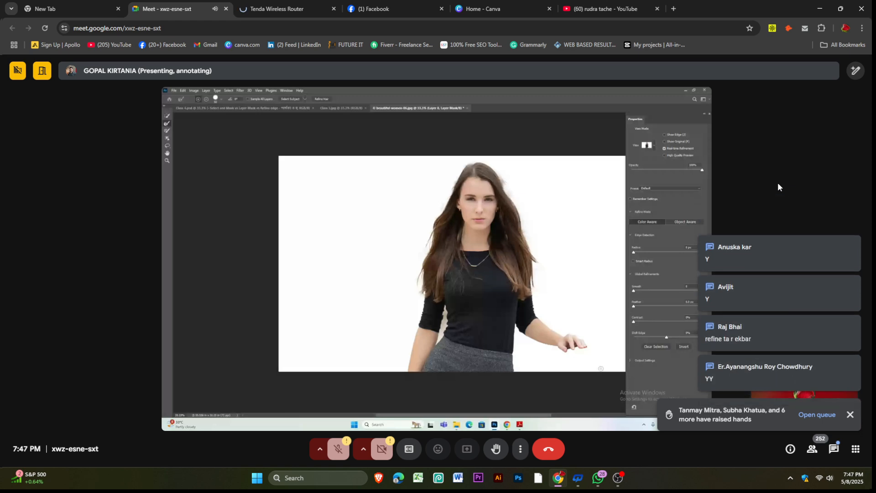
click(244, 14)
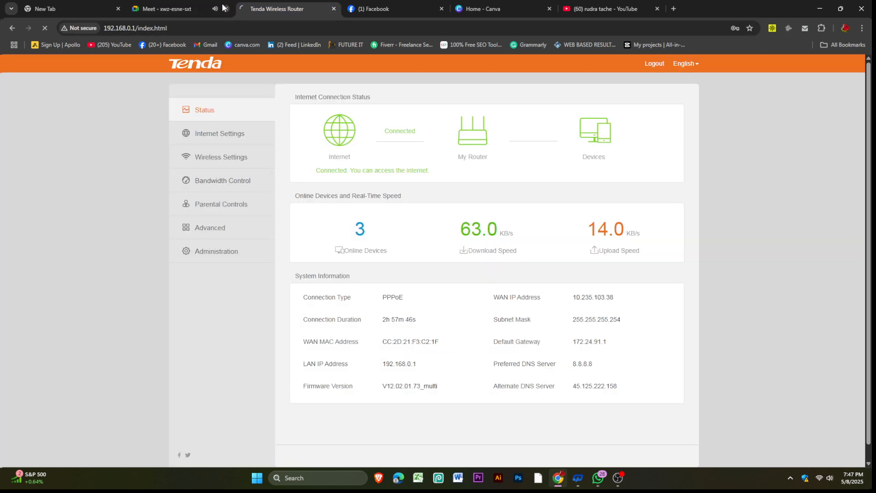
click(360, 230)
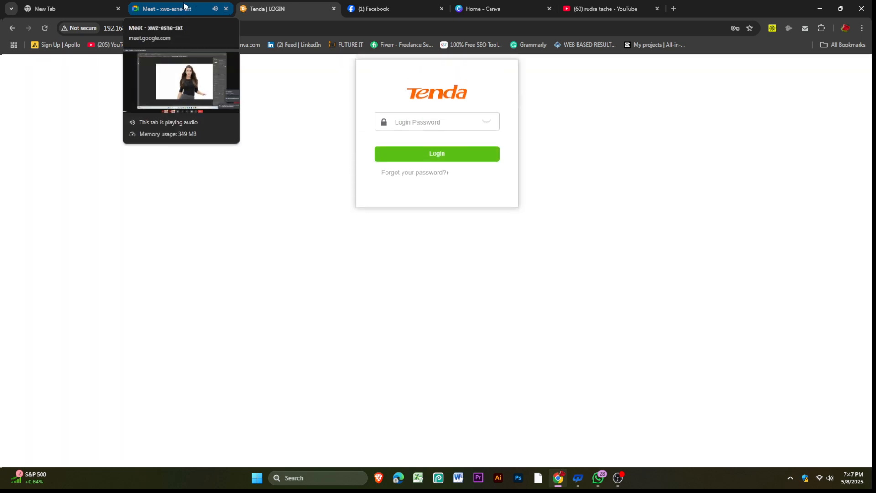
Step: Sign in to the Tenda router again with the saved login password
click(456, 156)
click(462, 190)
click(438, 197)
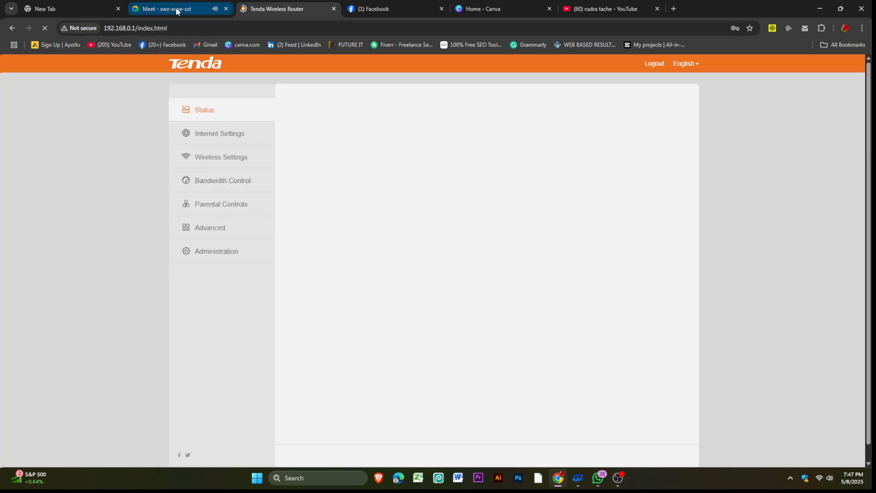
Step: Check the router's internet connection status while the page loads, and return to the Meet call
click(177, 10)
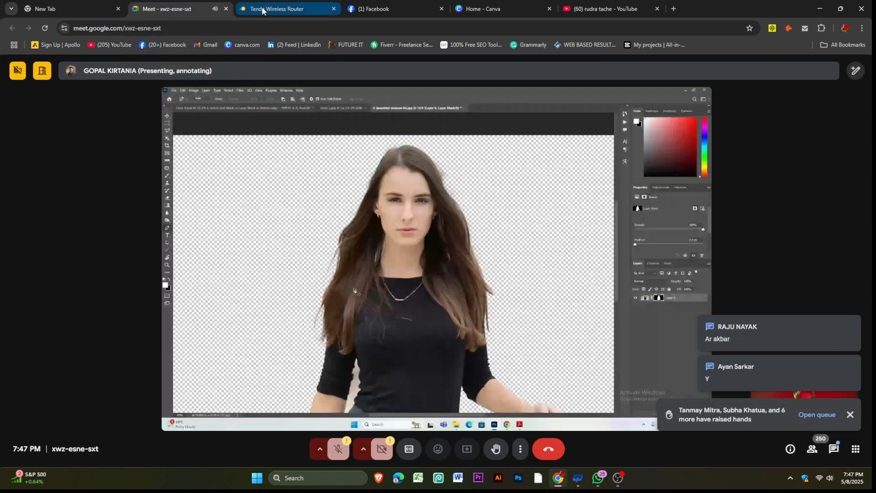
click(261, 8)
click(178, 9)
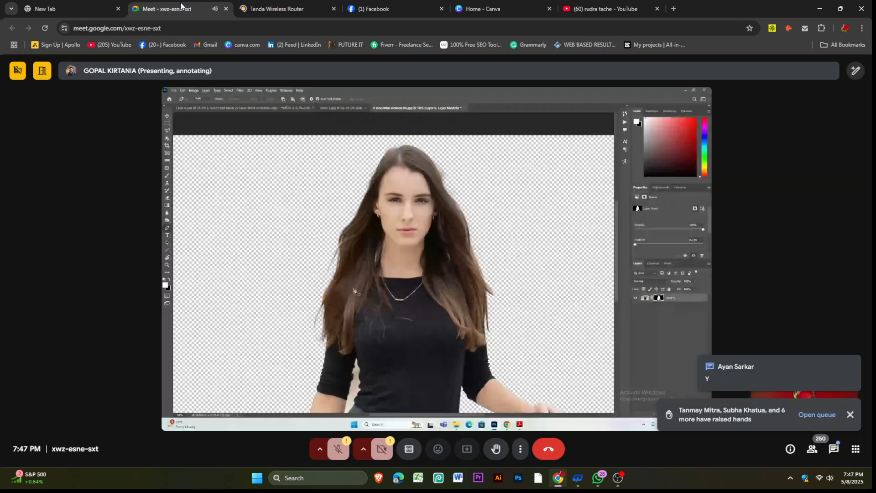
click(256, 6)
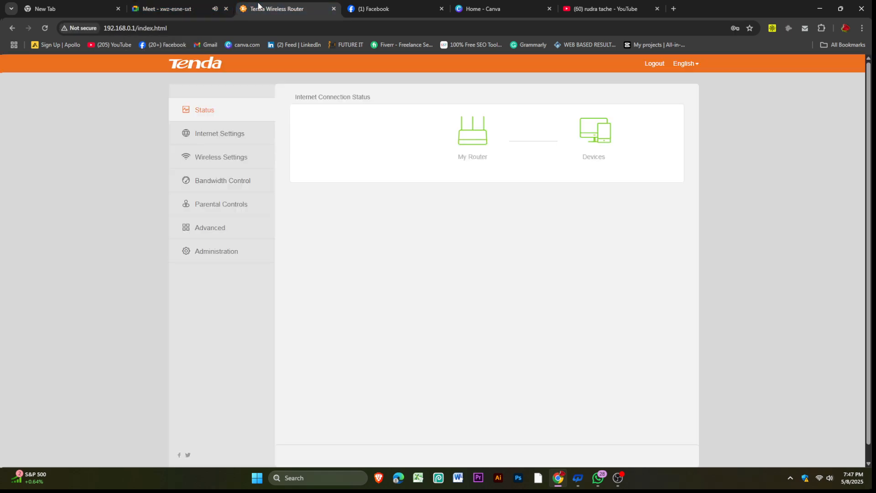
click(190, 10)
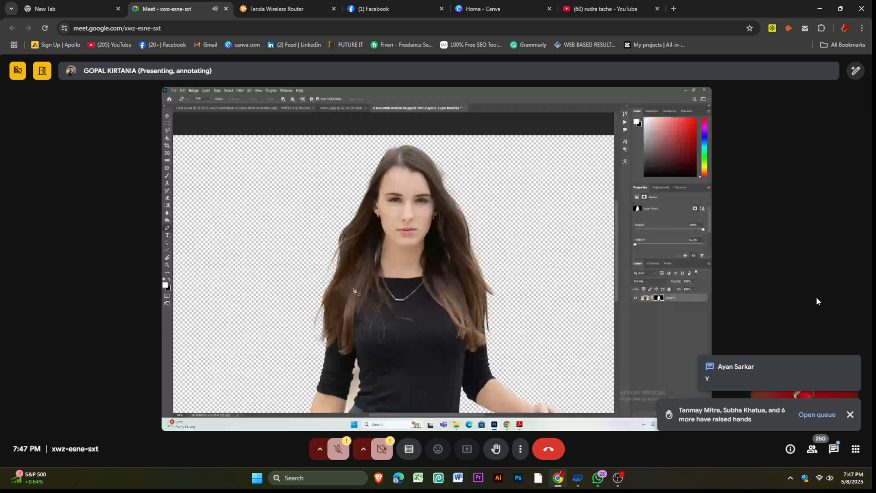
Step: Check whether the Tenda router's Bandwidth Control page has loaded, and return to the Meet call
key(F11)
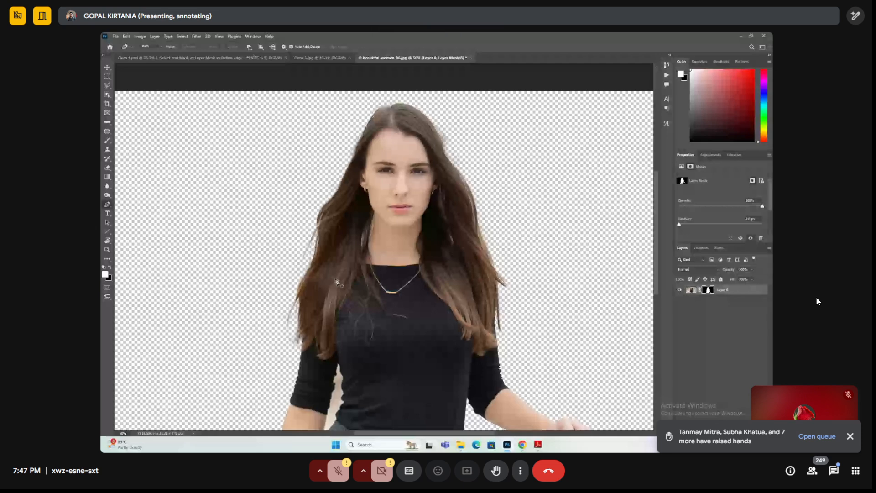
key(F11)
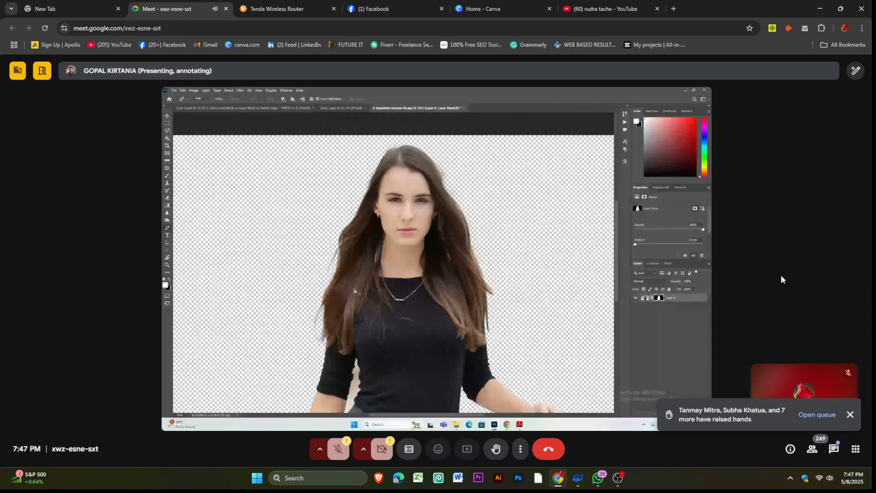
click(294, 14)
click(358, 229)
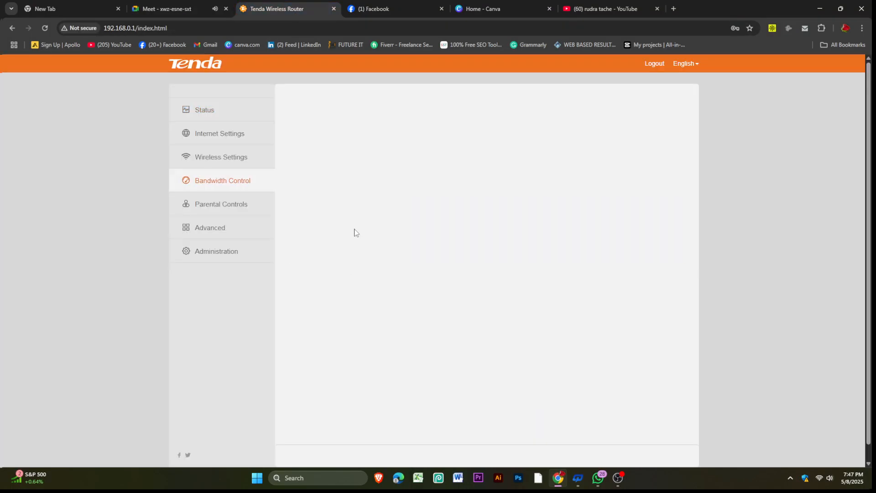
click(162, 7)
click(281, 5)
click(205, 7)
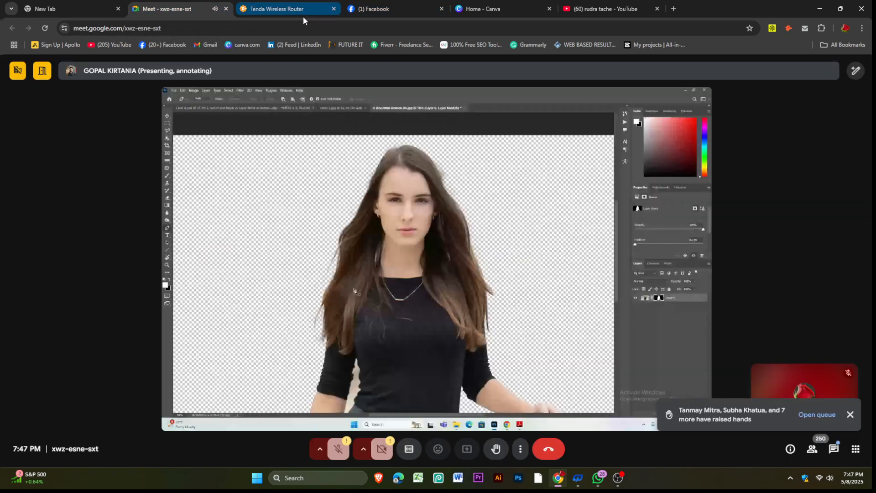
Step: Recheck the router's Bandwidth Control page for online and blacklisted devices, and switch back to the Meet call
mouse_move(300, 17)
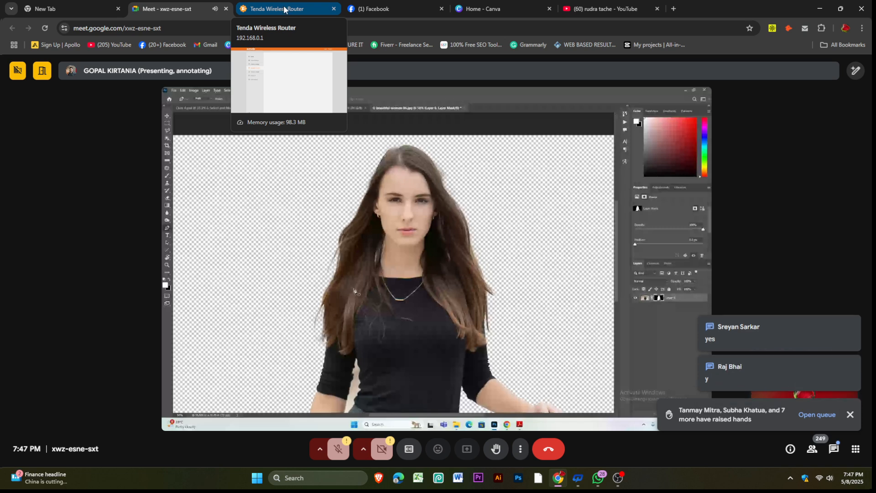
click(283, 9)
click(205, 8)
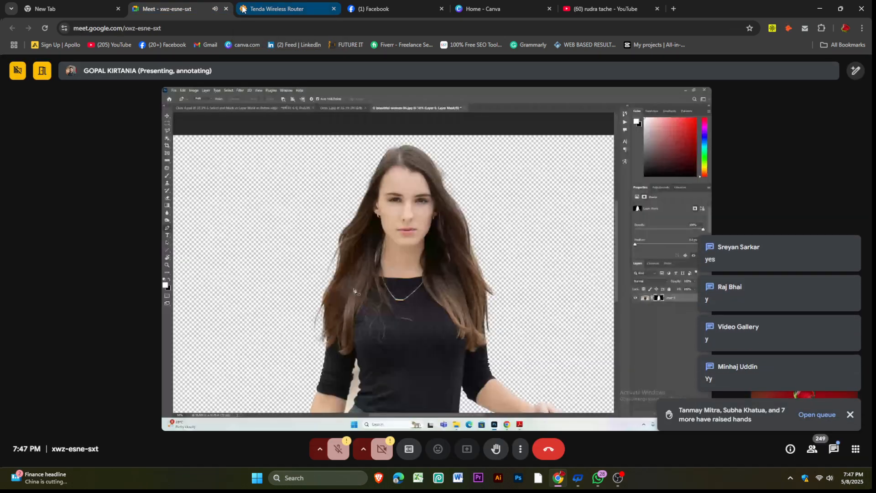
mouse_move(267, 9)
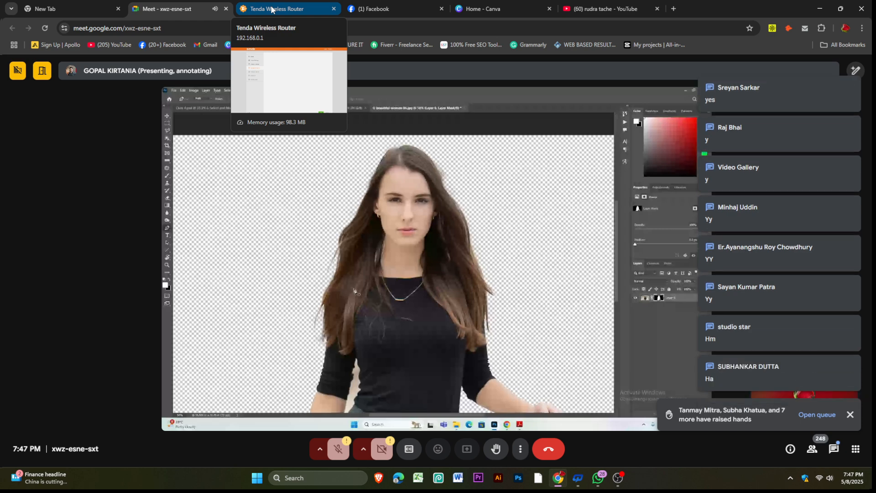
click(271, 9)
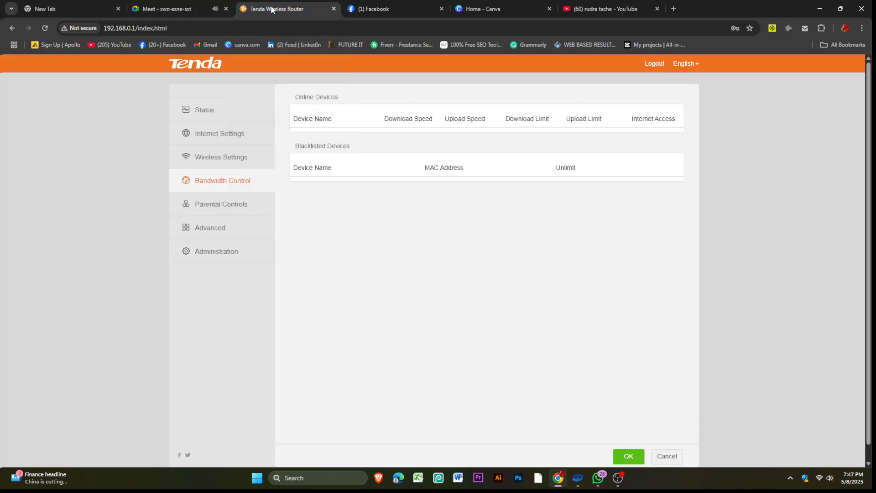
click(182, 10)
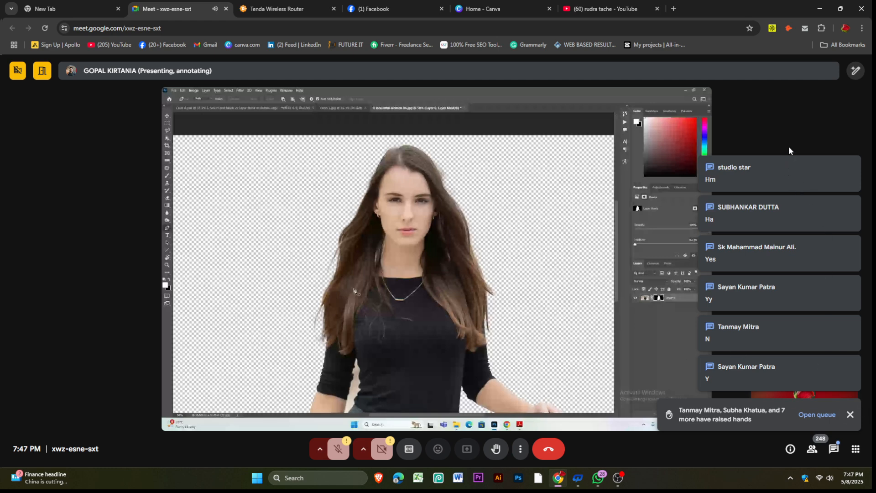
Step: Show the Meet call in full screen and dismiss the raised-hands notification
double_click(804, 133)
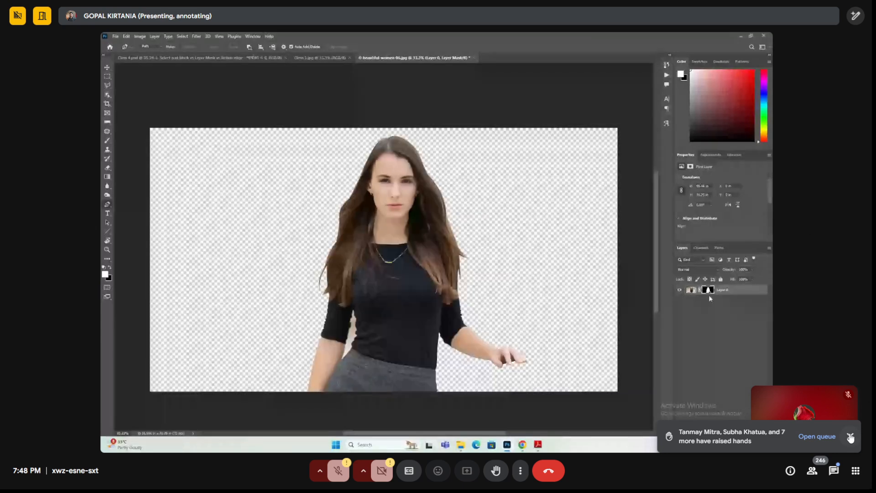
click(850, 435)
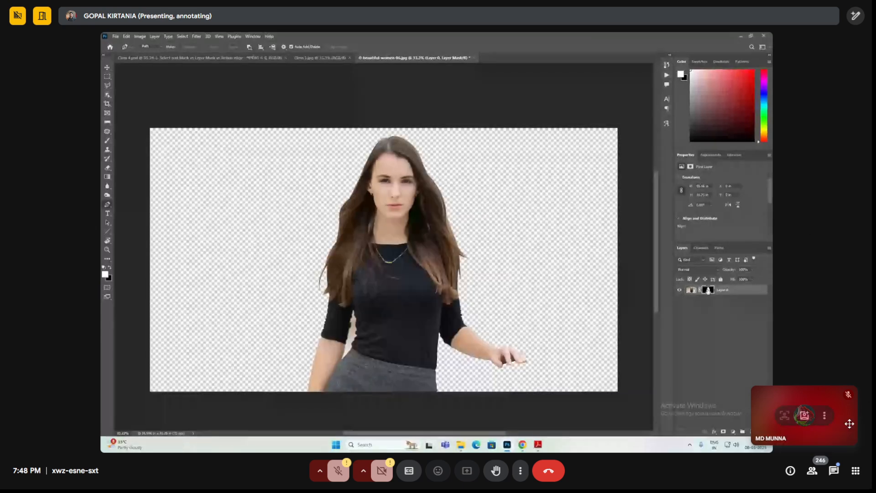
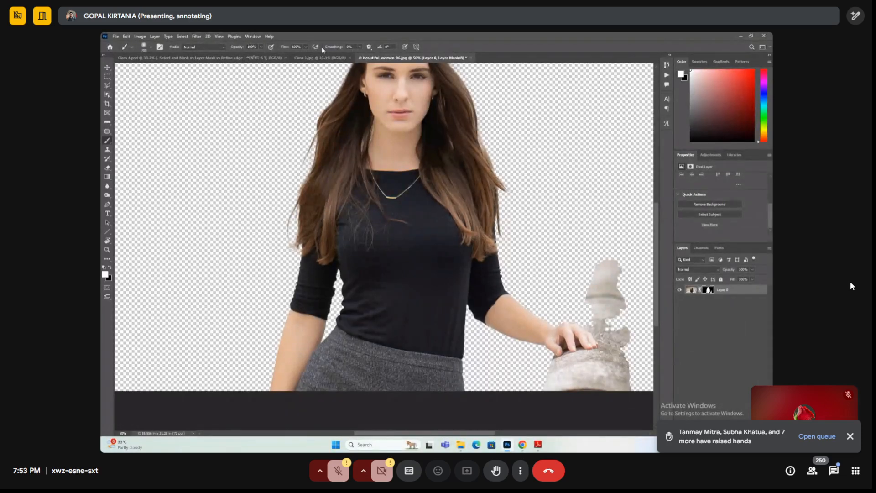
Step: Keep the brush blending mode at Normal and choose the Soft Round brush from the General Brushes
click(206, 47)
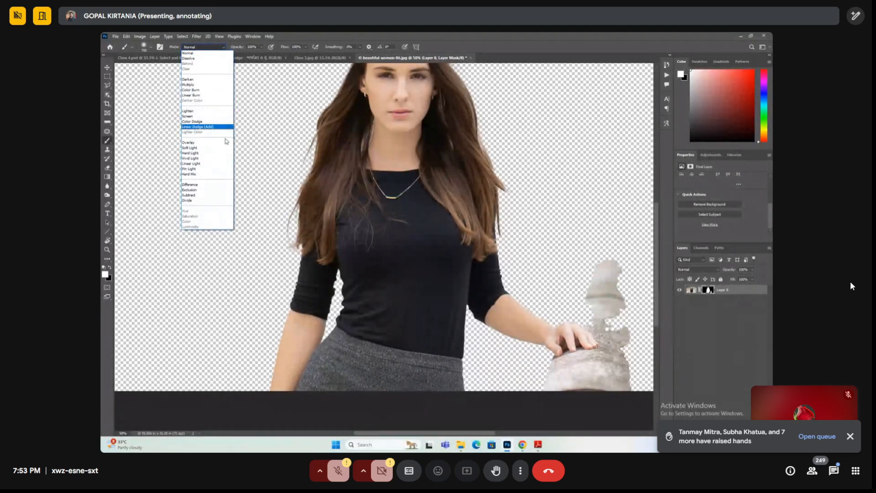
click(194, 48)
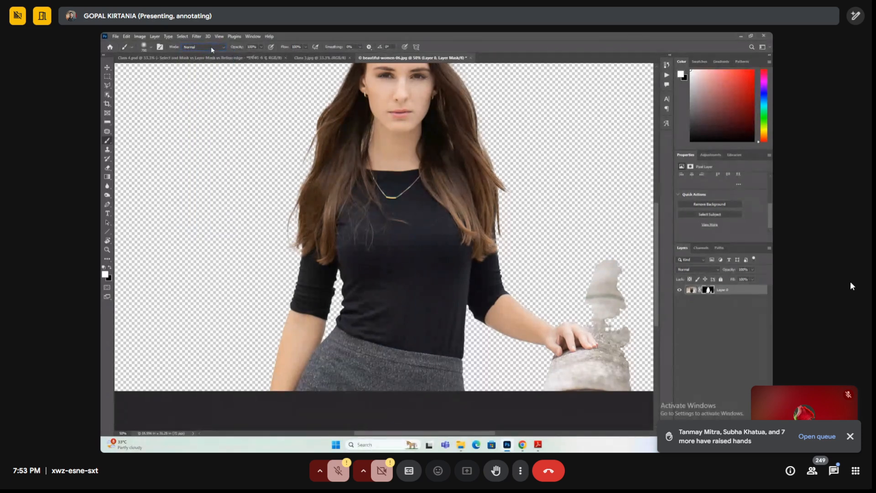
click(151, 48)
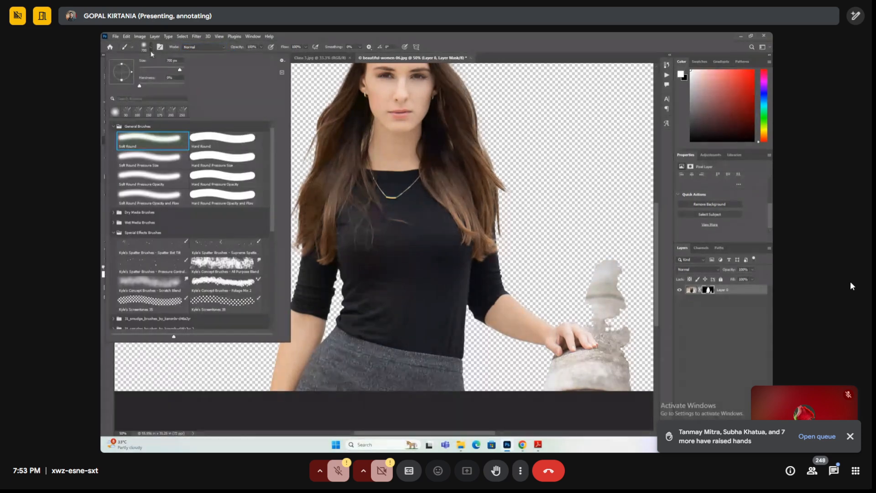
click(113, 126)
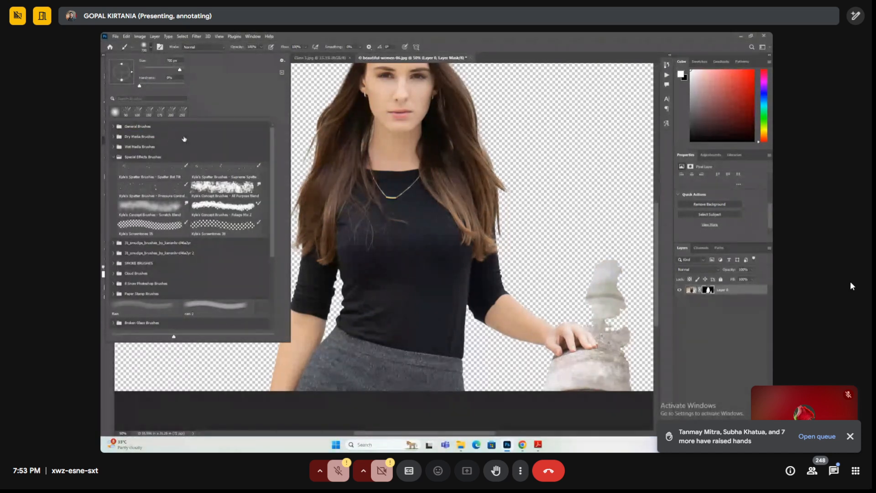
click(114, 128)
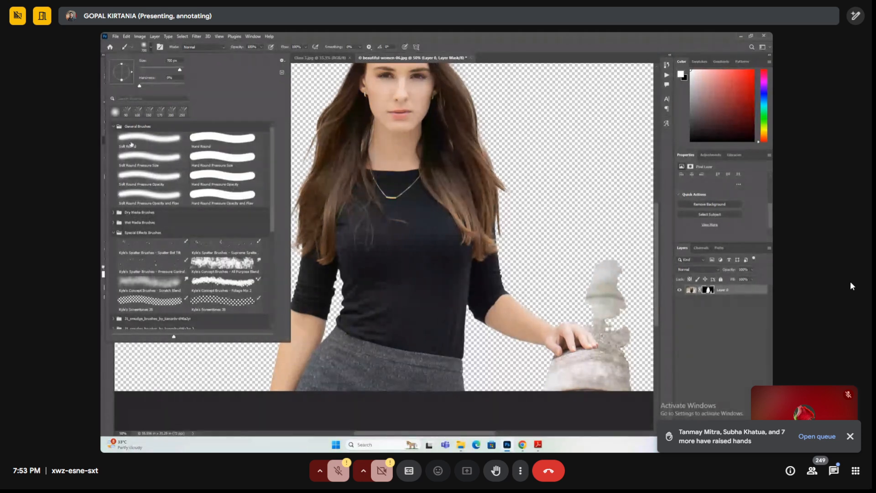
double_click(154, 140)
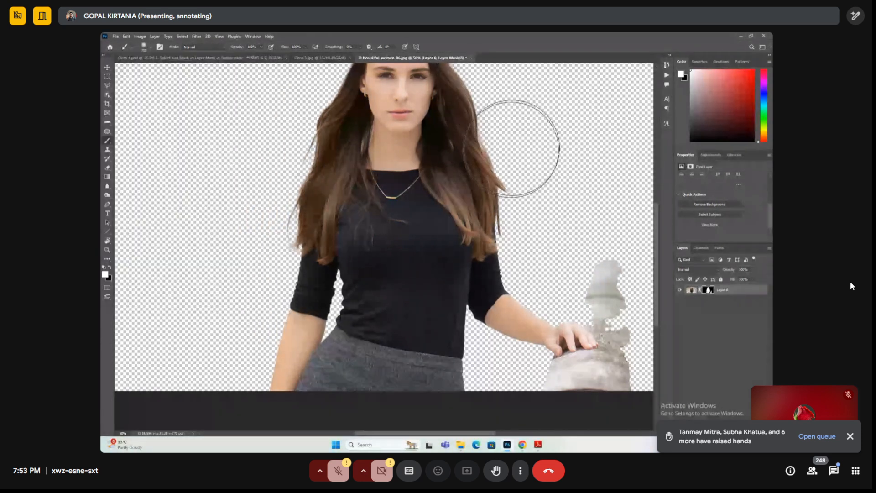
Step: Reduce the brush size and paint white on the layer mask beside the woman's hair near her shoulder
key(bracketleft)
key(bracketleft)
drag(555, 194, 506, 175)
key(bracketleft)
key(bracketleft)
key(bracketleft)
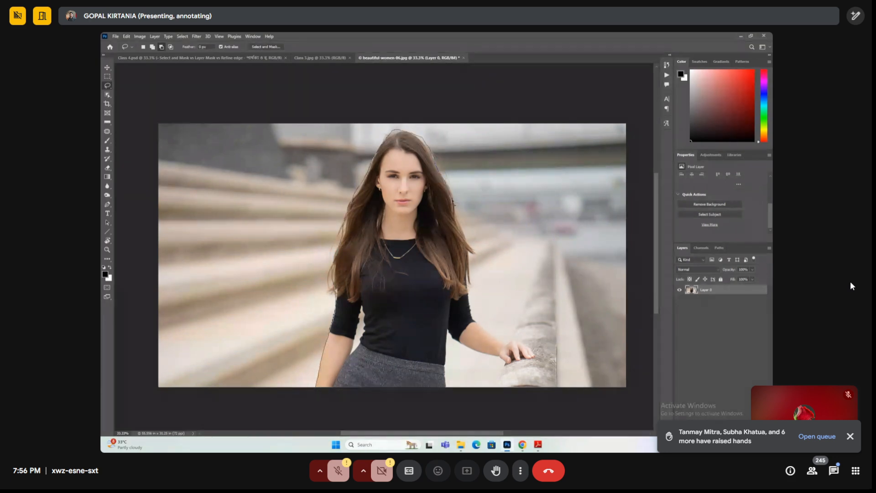
Step: Replace the freehand lasso outline around the woman with a Select Subject selection, and look through the lasso tool variants
mouse_move(479, 323)
mouse_down()
mouse_move(533, 359)
mouse_move(524, 366)
mouse_move(472, 358)
mouse_move(453, 338)
mouse_move(444, 400)
mouse_move(313, 393)
mouse_up()
key(ctrl+d)
click(718, 215)
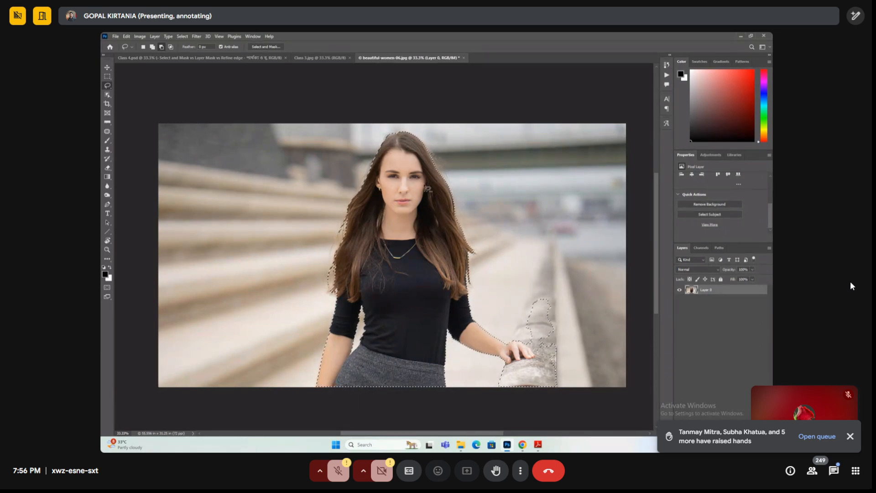
right_click(107, 85)
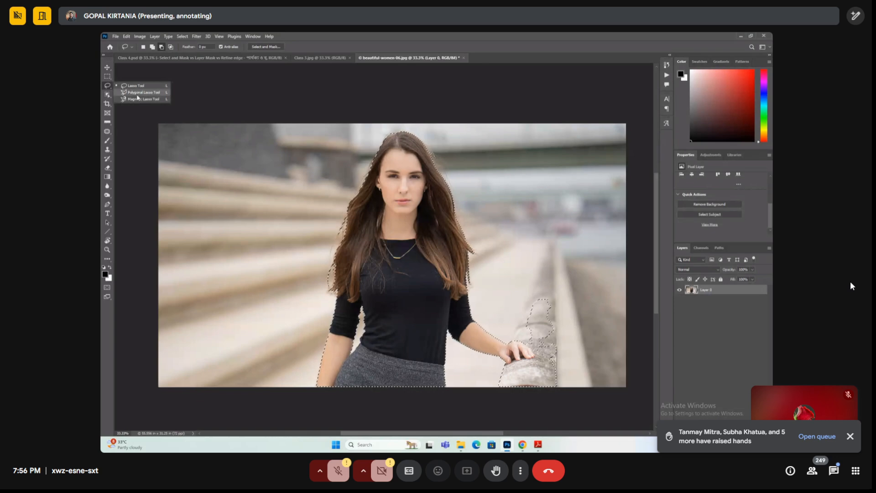
click(106, 95)
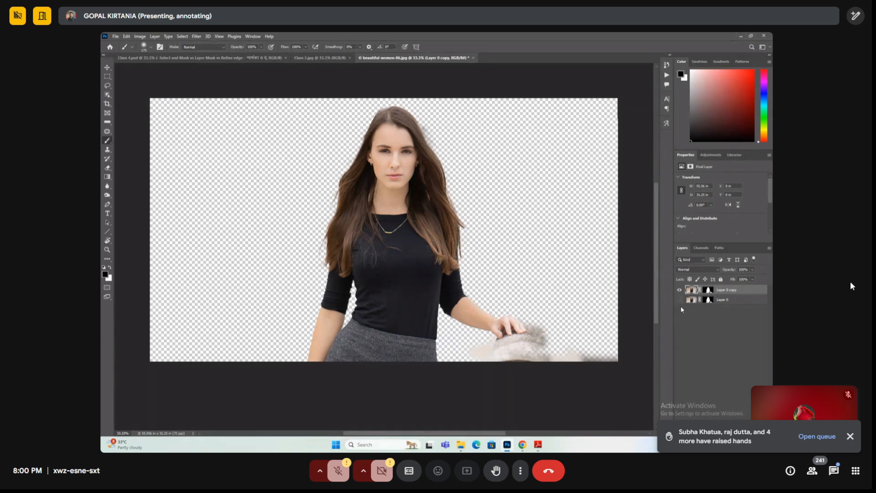
Step: Apply the layer mask of Layer 0 copy
right_click(709, 291)
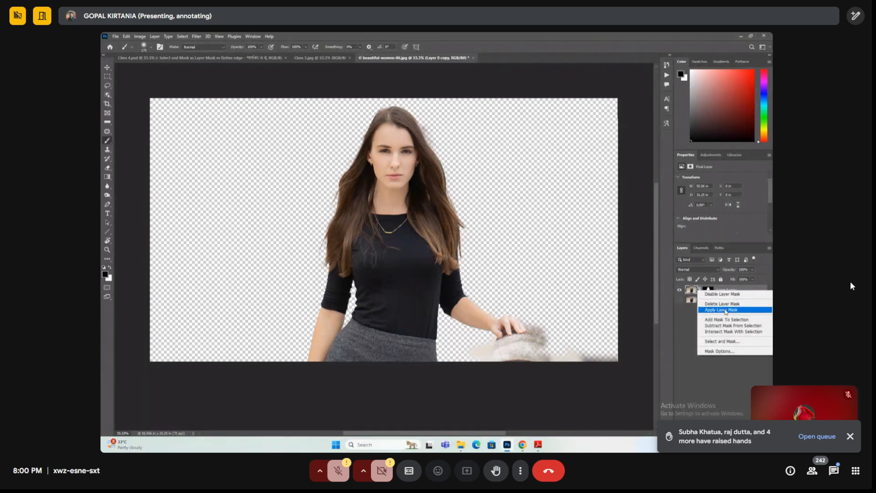
click(725, 305)
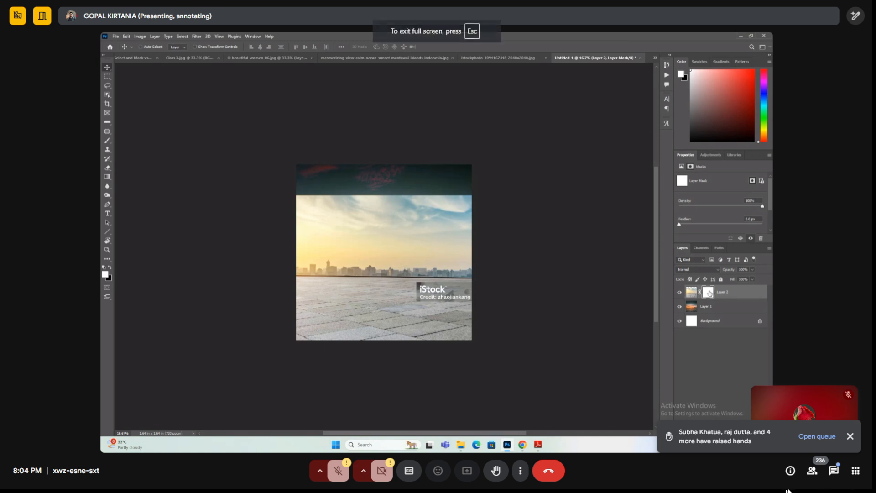
Step: Dismiss the raised-hands notifications and minimize the self-view tile in the Meet call
click(849, 436)
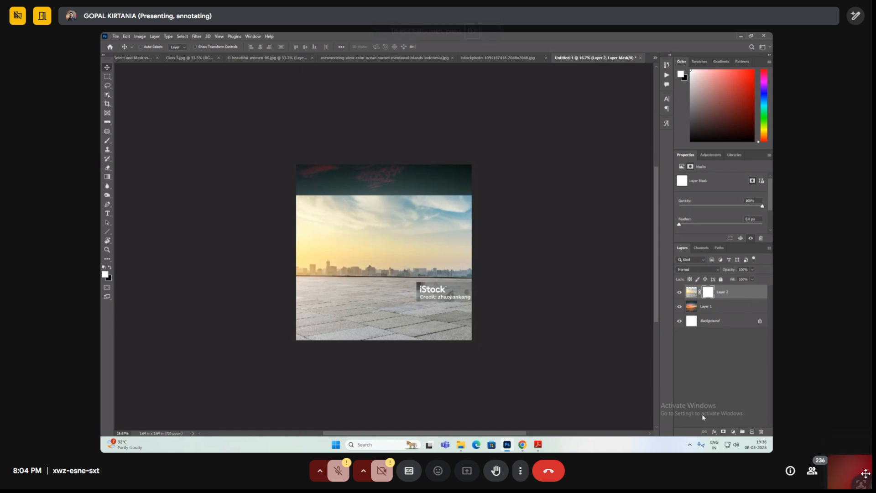
click(824, 415)
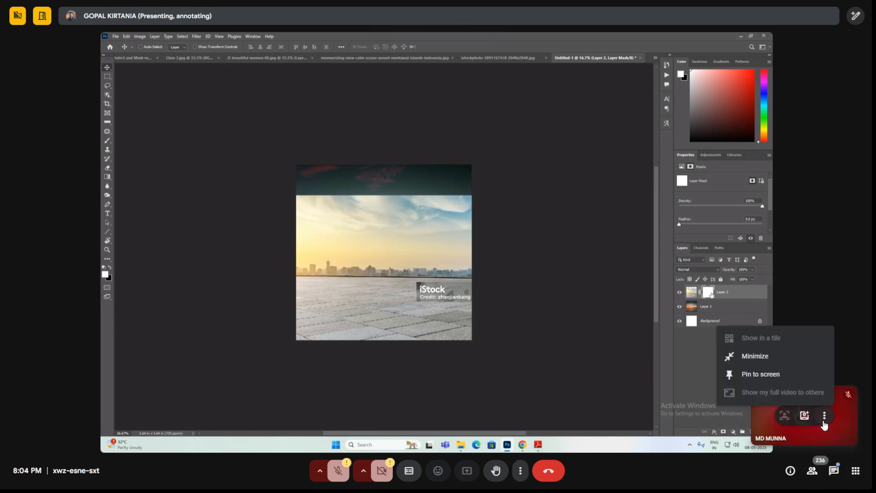
click(792, 354)
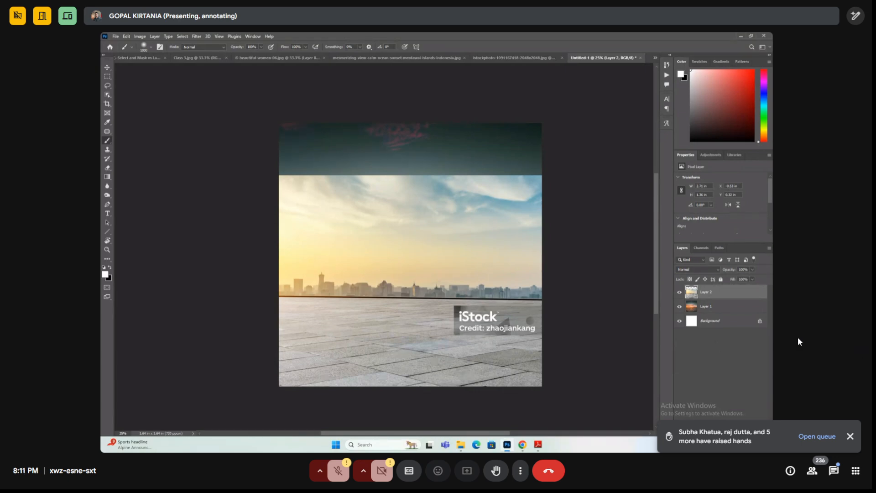
click(851, 436)
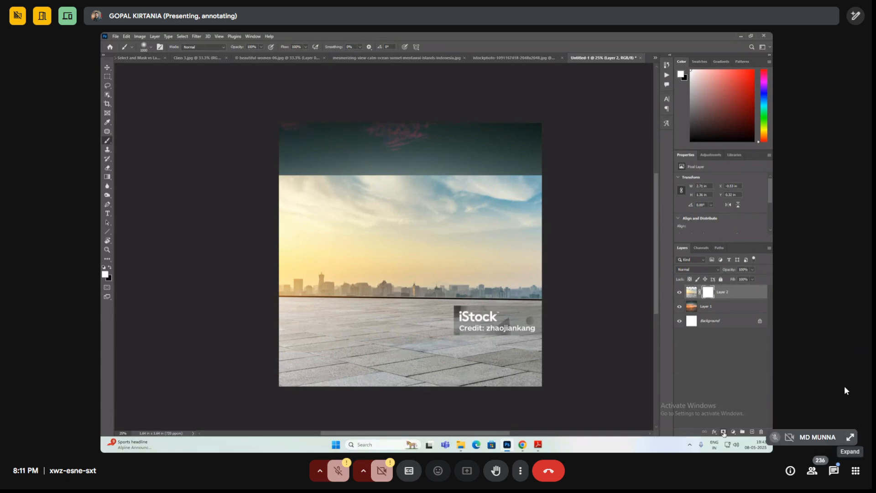